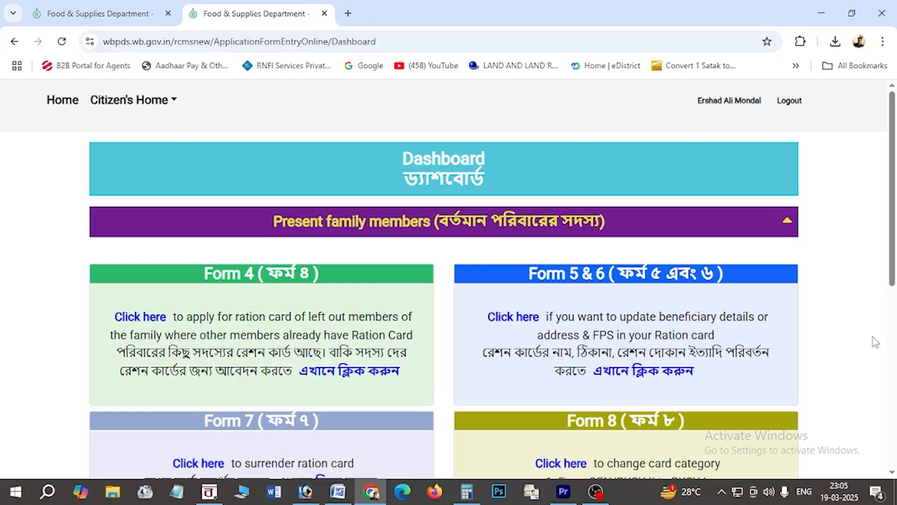
Look over the application forms offered on the ration card dashboard
{"action": "scroll", "coordinate": [871, 342], "scroll_direction": "down", "scroll_amount": 1}
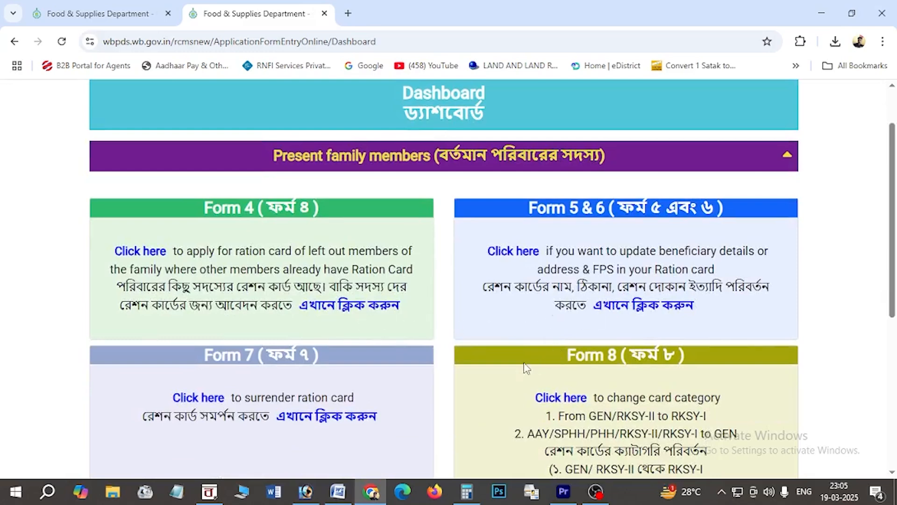
{"action": "scroll", "coordinate": [489, 376], "scroll_direction": "down", "scroll_amount": 1}
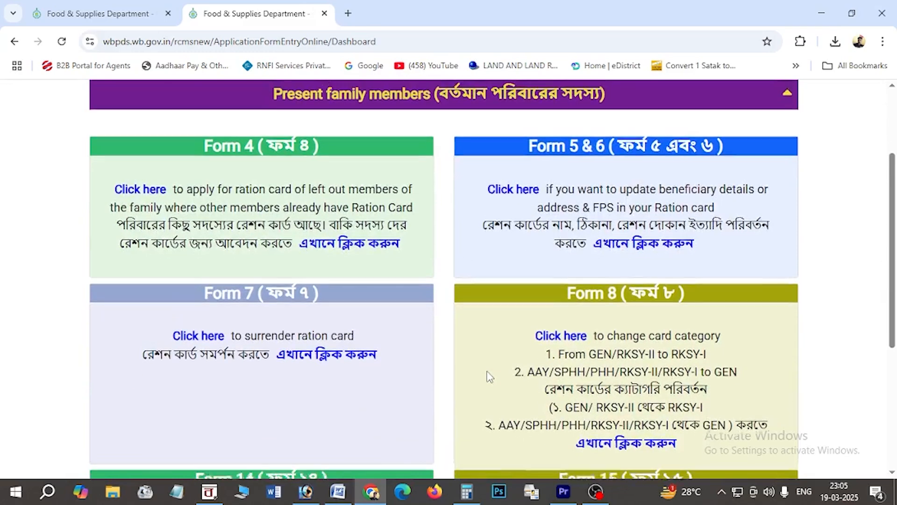
{"action": "scroll", "coordinate": [489, 377], "scroll_direction": "up", "scroll_amount": 1}
{"action": "scroll", "coordinate": [490, 377], "scroll_direction": "down", "scroll_amount": 3}
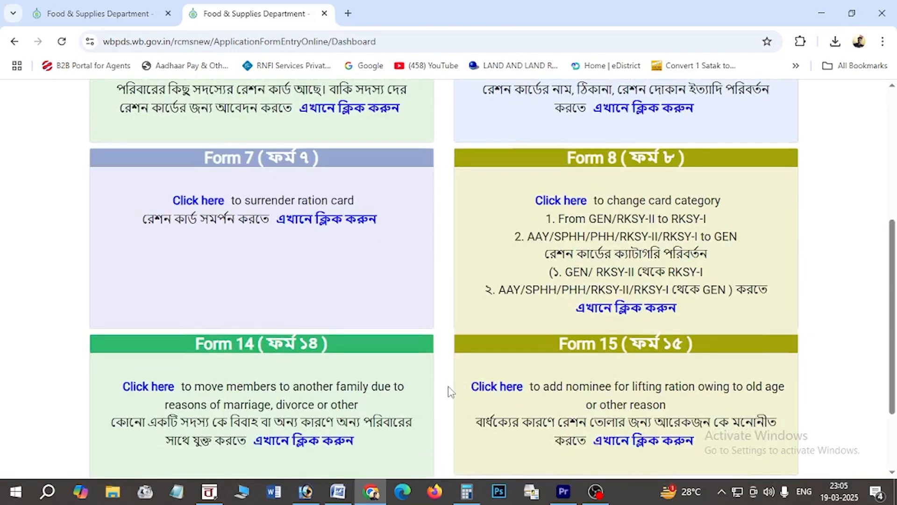
{"action": "scroll", "coordinate": [450, 391], "scroll_direction": "up", "scroll_amount": 2}
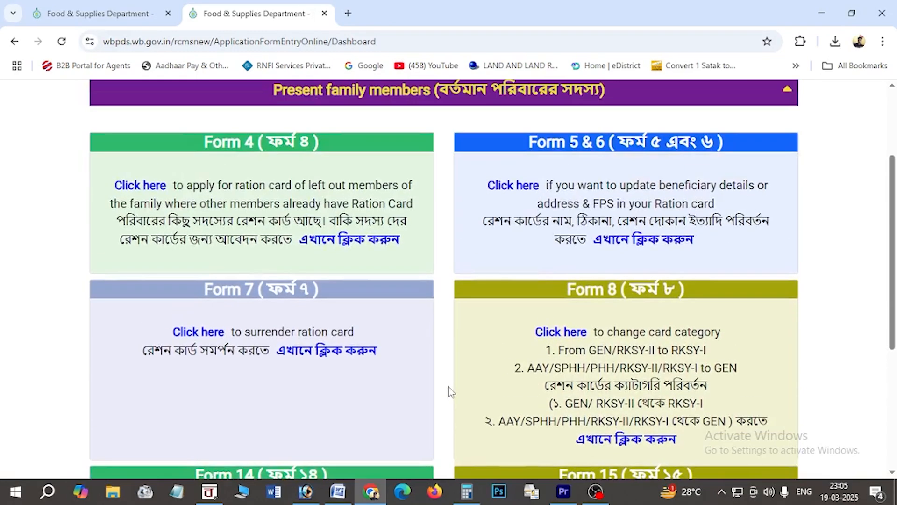
{"action": "scroll", "coordinate": [450, 391], "scroll_direction": "up", "scroll_amount": 2}
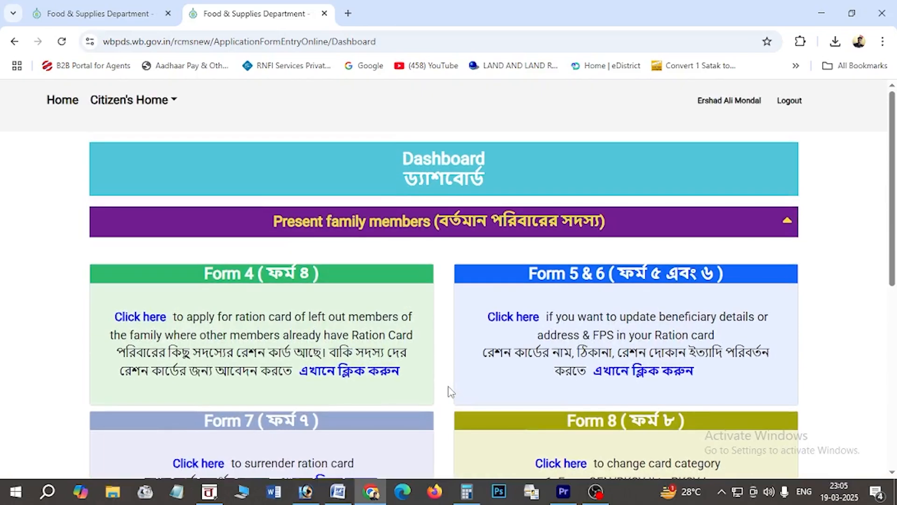
Switch to the Food & Supplies home page and try to start a new ration card application as a new applicant
{"action": "left_click", "coordinate": [67, 14]}
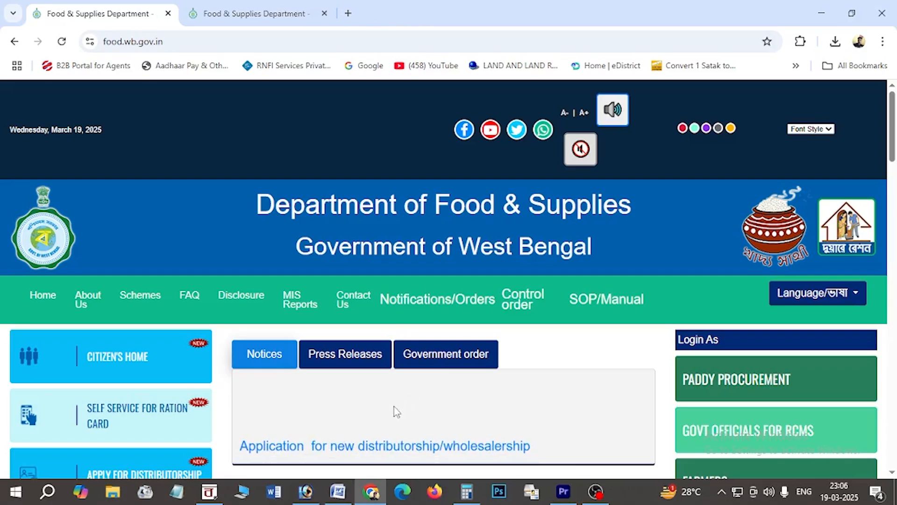
{"action": "scroll", "coordinate": [423, 407], "scroll_direction": "down", "scroll_amount": 2}
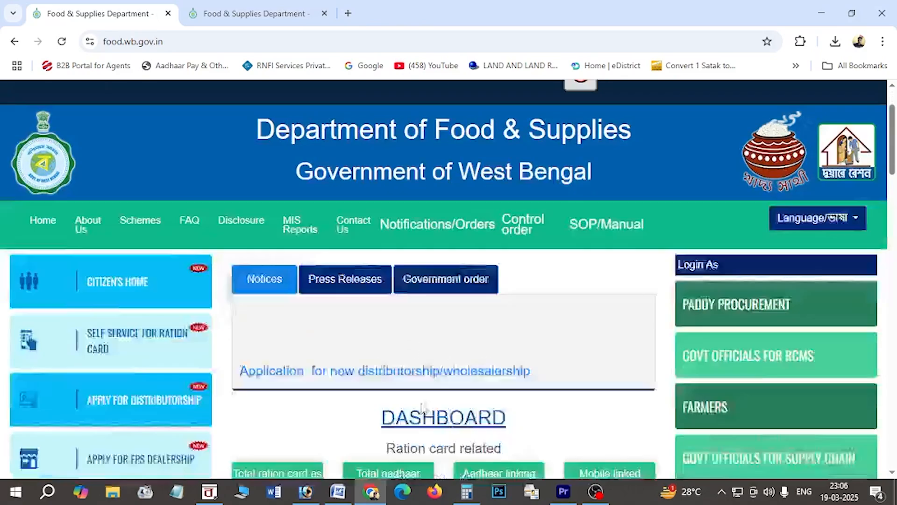
{"action": "scroll", "coordinate": [423, 408], "scroll_direction": "down", "scroll_amount": 12}
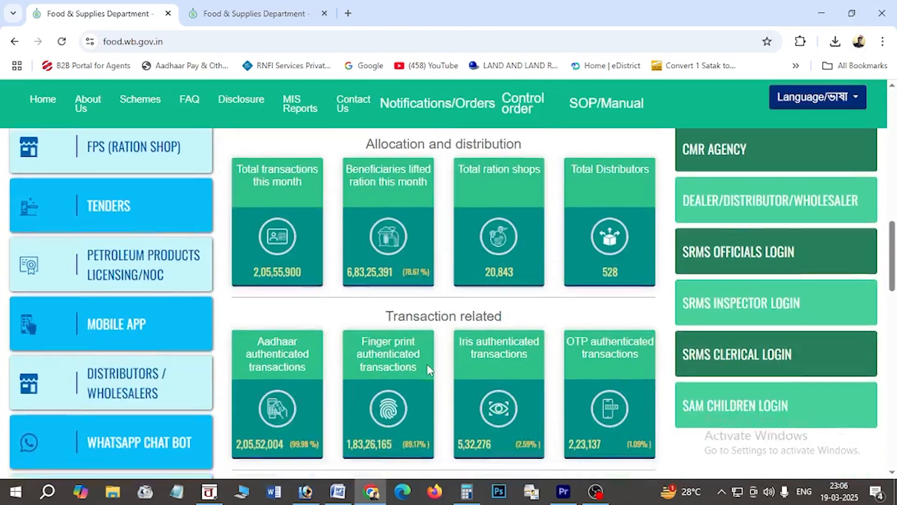
{"action": "scroll", "coordinate": [428, 369], "scroll_direction": "down", "scroll_amount": 12}
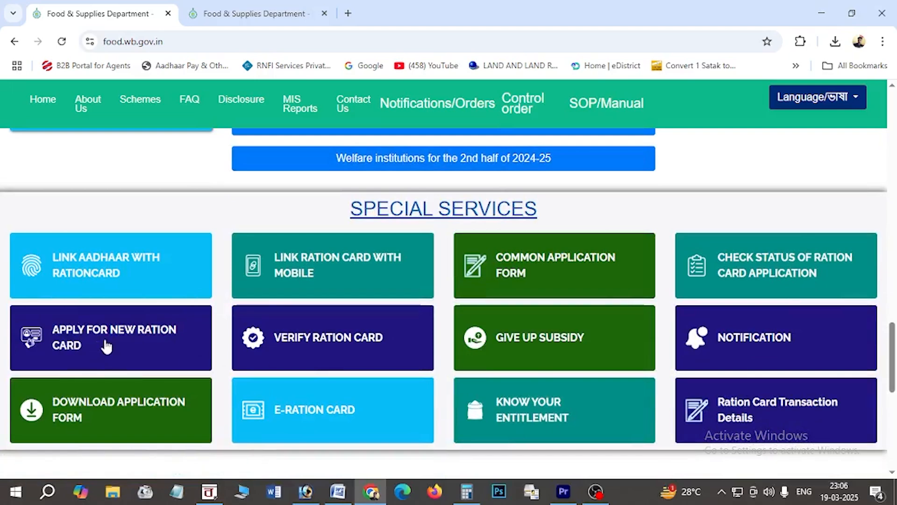
{"action": "left_click", "coordinate": [105, 345]}
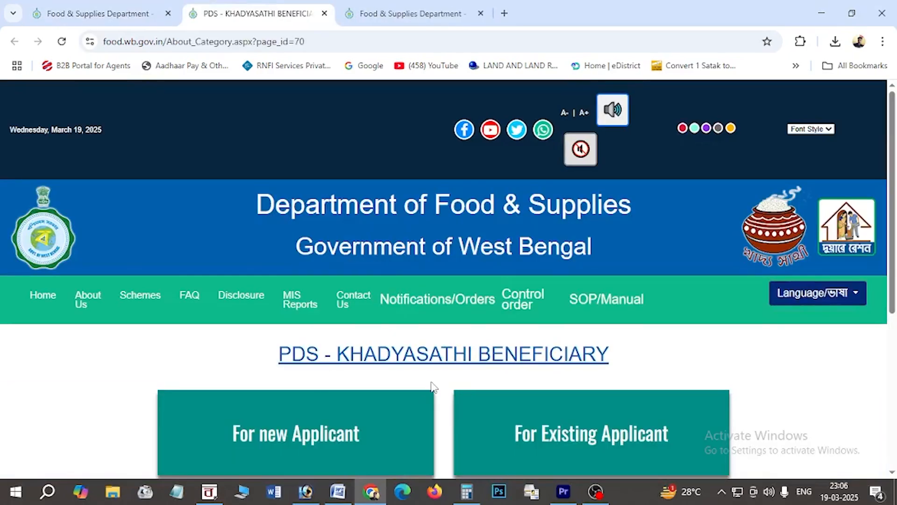
{"action": "scroll", "coordinate": [433, 388], "scroll_direction": "down", "scroll_amount": 2}
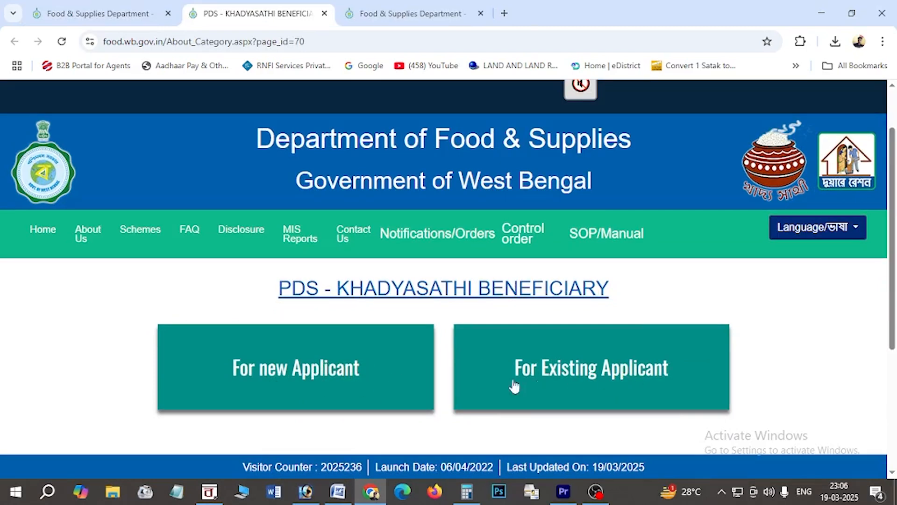
{"action": "left_click", "coordinate": [342, 383]}
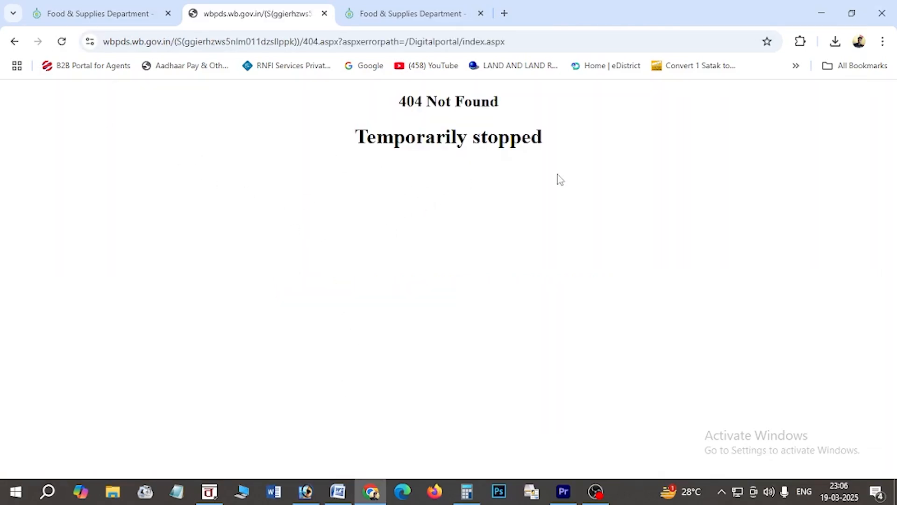
Go back to the home page's new ration card service and try the option for existing applicants
{"action": "left_click", "coordinate": [105, 14]}
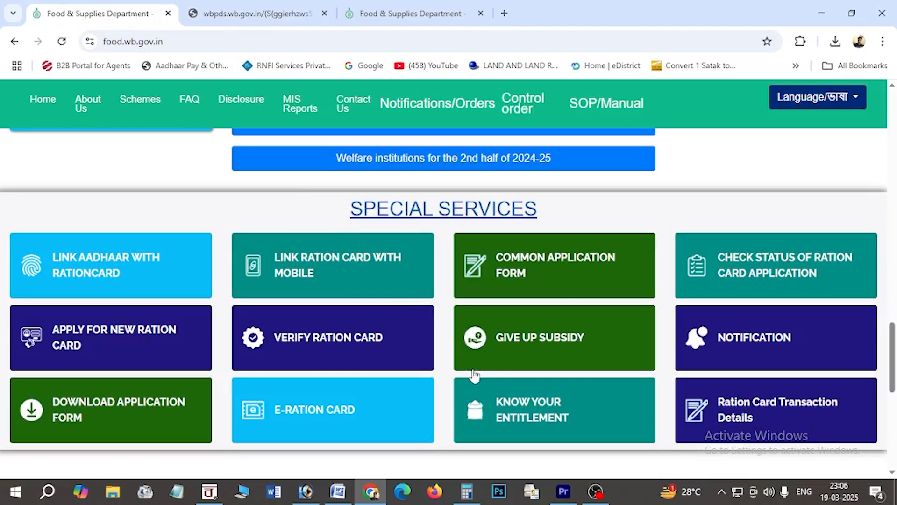
{"action": "left_click", "coordinate": [131, 350]}
{"action": "scroll", "coordinate": [591, 434], "scroll_direction": "down", "scroll_amount": 1}
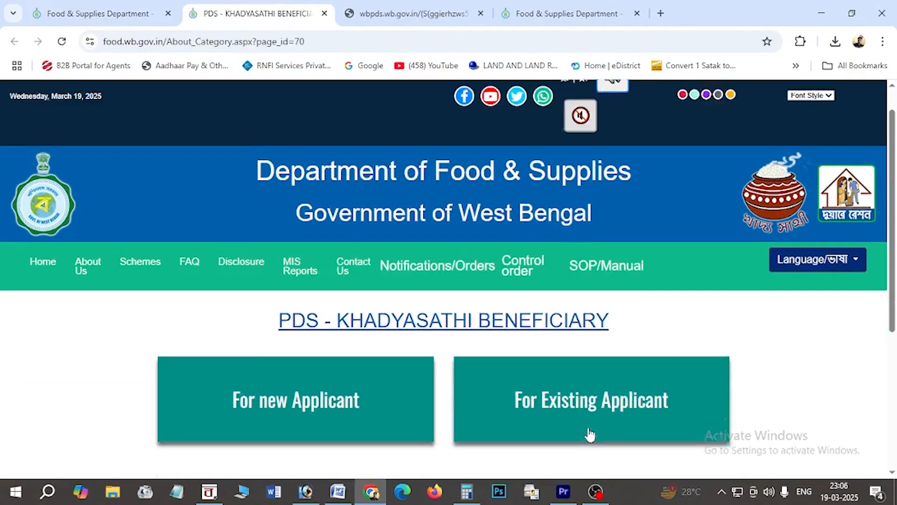
{"action": "scroll", "coordinate": [591, 435], "scroll_direction": "down", "scroll_amount": 1}
{"action": "left_click", "coordinate": [551, 367]}
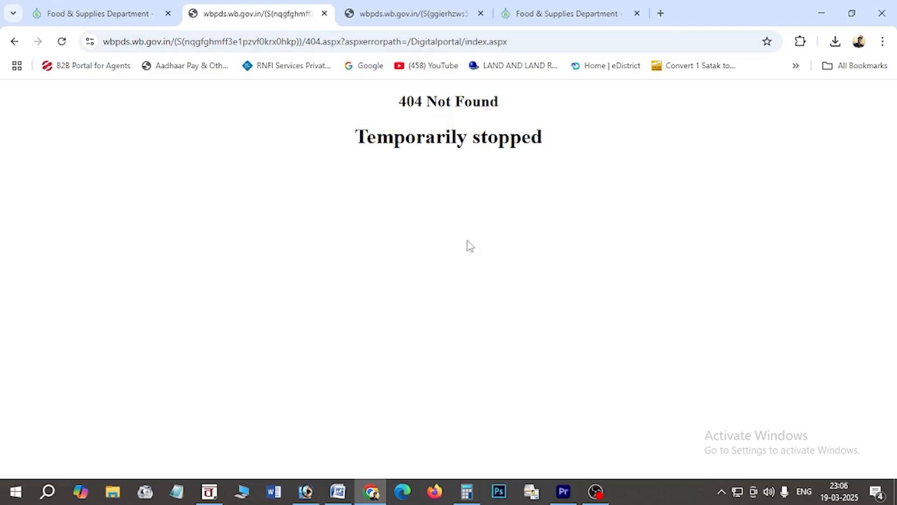
From the department home page, open Citizen's Home and go to the Ration Card Related Corner
{"action": "left_click", "coordinate": [59, 17]}
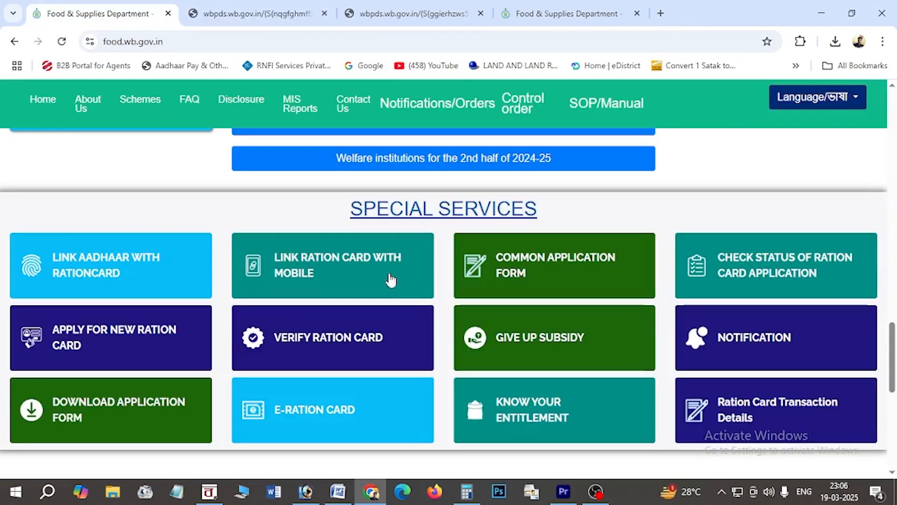
{"action": "scroll", "coordinate": [321, 353], "scroll_direction": "up", "scroll_amount": 8}
{"action": "scroll", "coordinate": [311, 359], "scroll_direction": "up", "scroll_amount": 15}
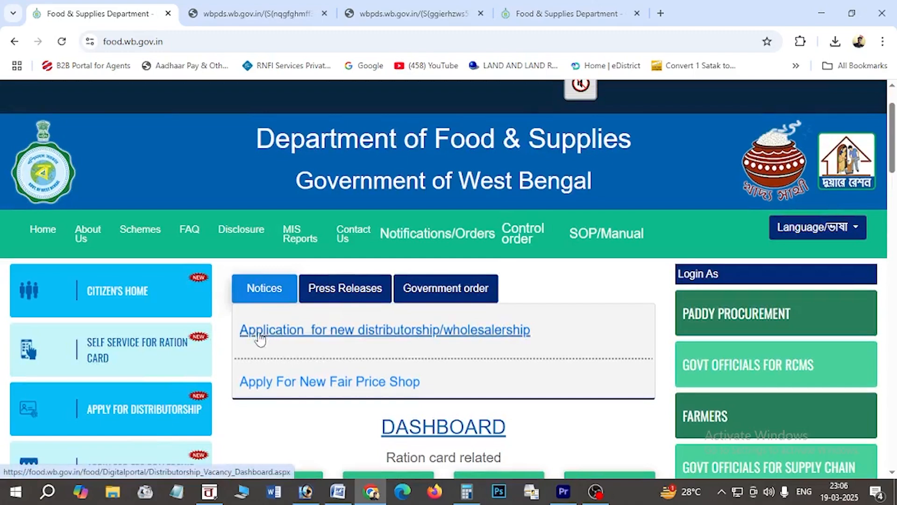
{"action": "left_click", "coordinate": [140, 299]}
{"action": "scroll", "coordinate": [432, 346], "scroll_direction": "down", "scroll_amount": 2}
{"action": "scroll", "coordinate": [433, 340], "scroll_direction": "down", "scroll_amount": 4}
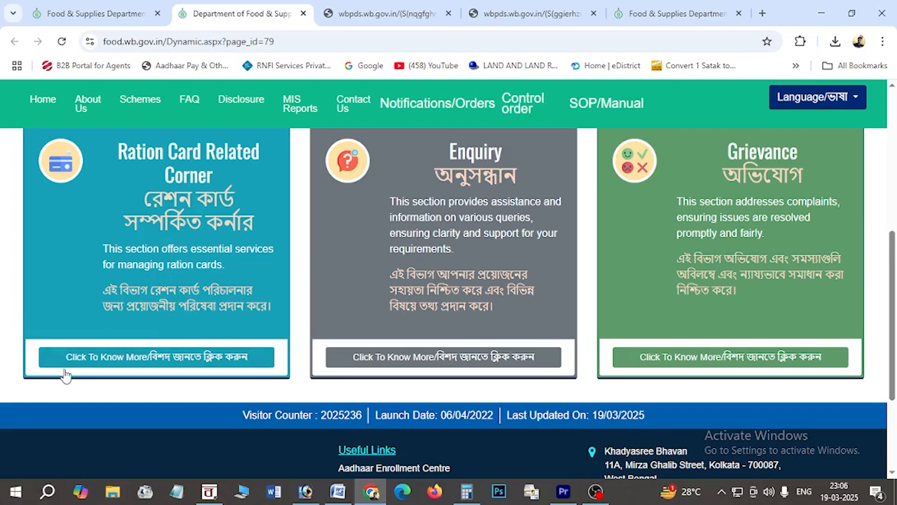
{"action": "left_click", "coordinate": [117, 359]}
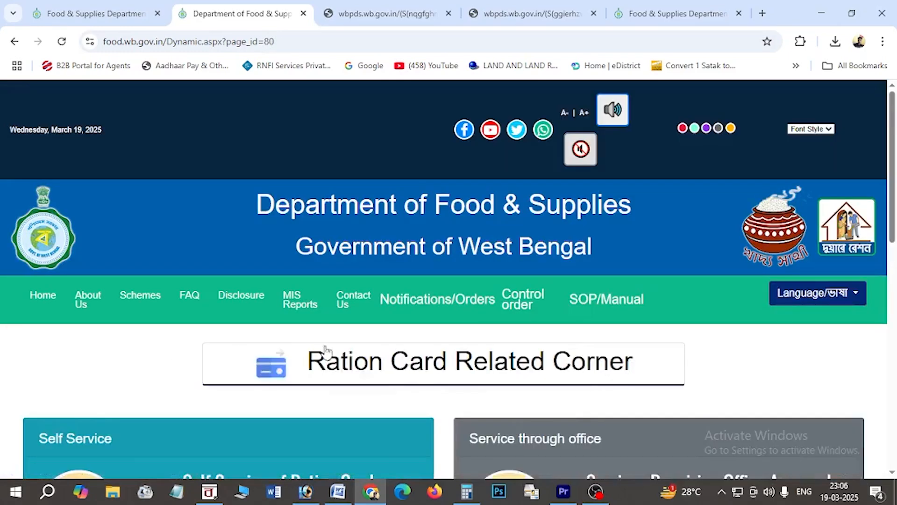
Review the self-service and office service descriptions, and open the Services Requiring Office Approval section
{"action": "scroll", "coordinate": [429, 346], "scroll_direction": "down", "scroll_amount": 4}
{"action": "scroll", "coordinate": [430, 346], "scroll_direction": "down", "scroll_amount": 1}
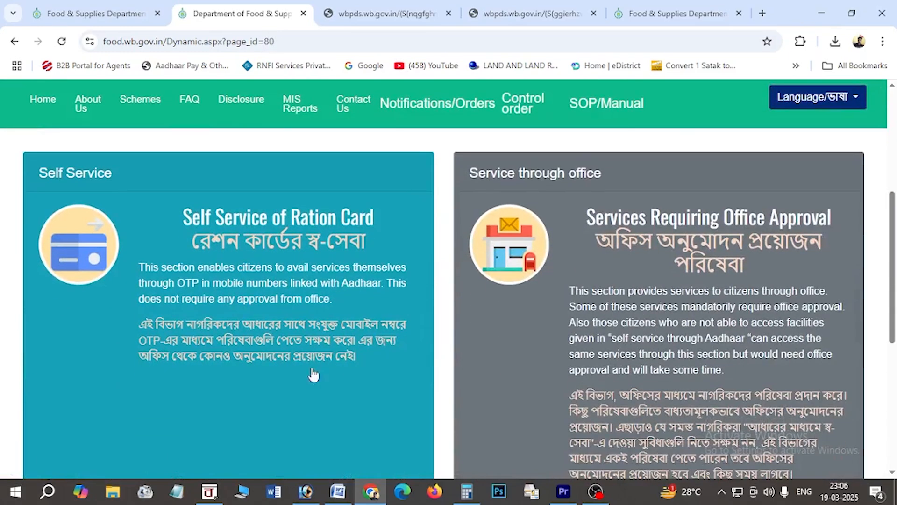
{"action": "scroll", "coordinate": [260, 375], "scroll_direction": "down", "scroll_amount": 2}
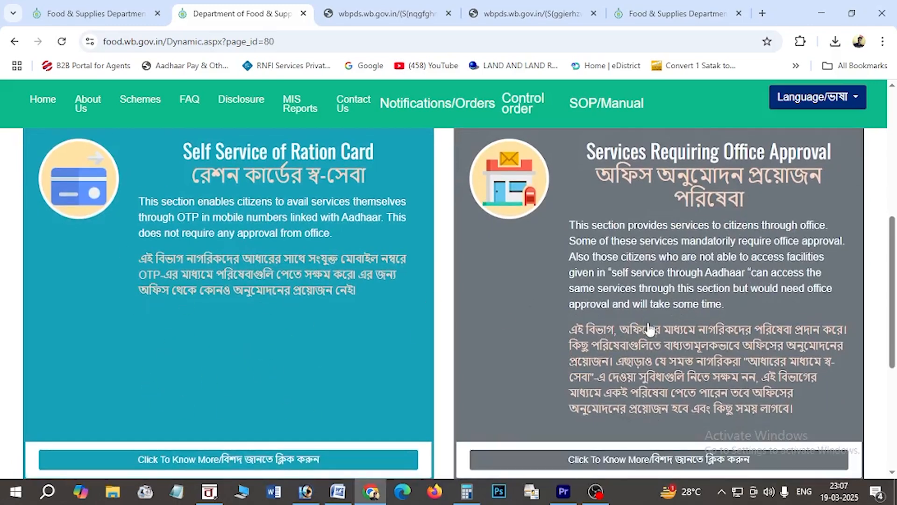
{"action": "scroll", "coordinate": [646, 327], "scroll_direction": "down", "scroll_amount": 1}
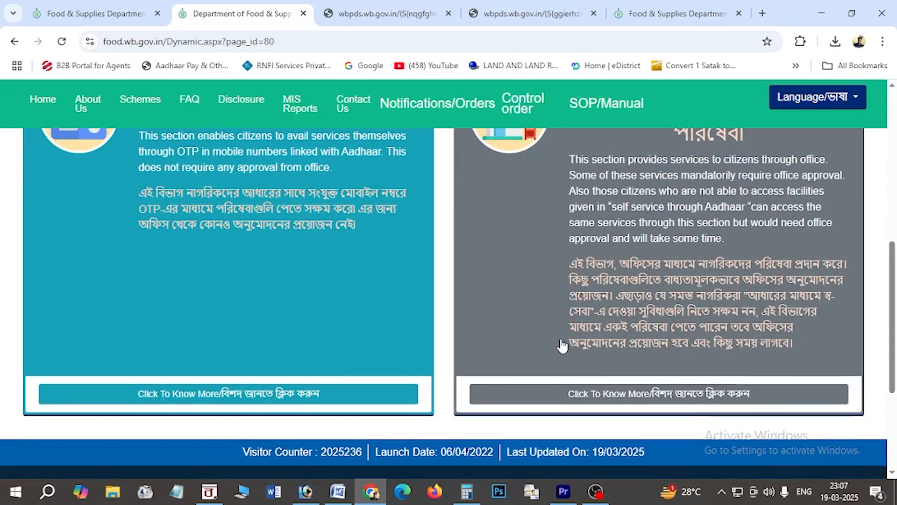
{"action": "scroll", "coordinate": [559, 360], "scroll_direction": "up", "scroll_amount": 1}
{"action": "scroll", "coordinate": [555, 374], "scroll_direction": "down", "scroll_amount": 1}
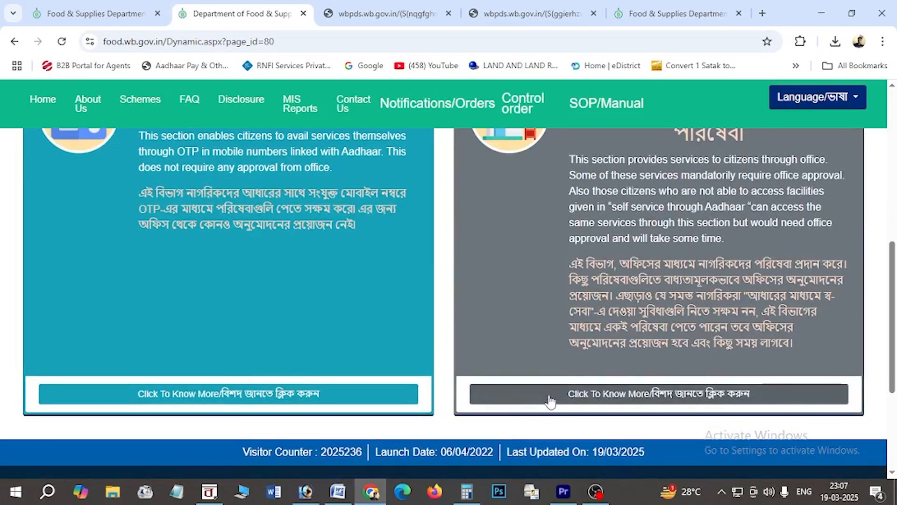
{"action": "left_click", "coordinate": [550, 398]}
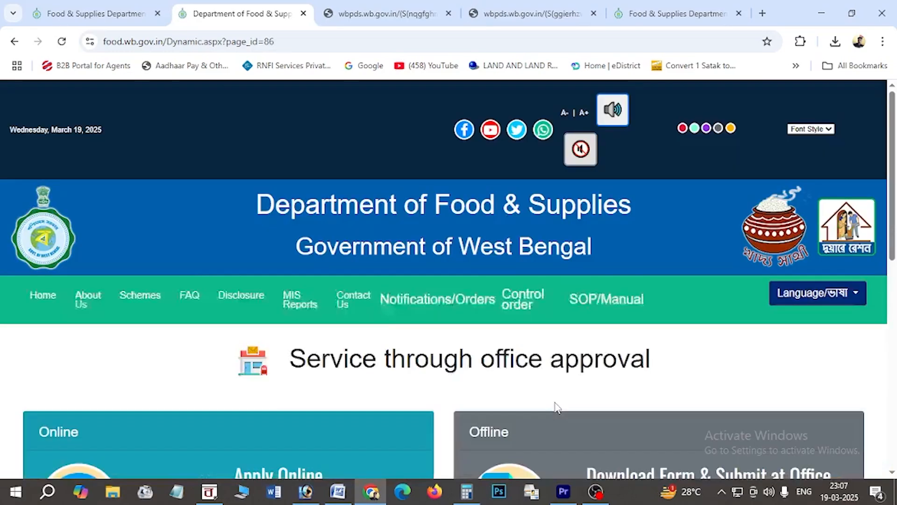
Open Apply Online to reach the Aadhaar login page and toggle the consent to login through Aadhaar
{"action": "scroll", "coordinate": [509, 349], "scroll_direction": "down", "scroll_amount": 3}
{"action": "scroll", "coordinate": [503, 350], "scroll_direction": "down", "scroll_amount": 1}
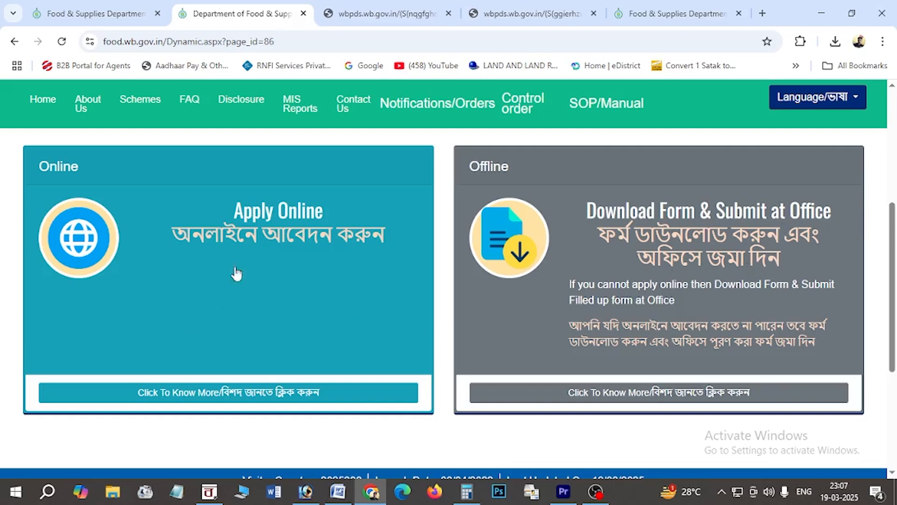
{"action": "left_click", "coordinate": [196, 400]}
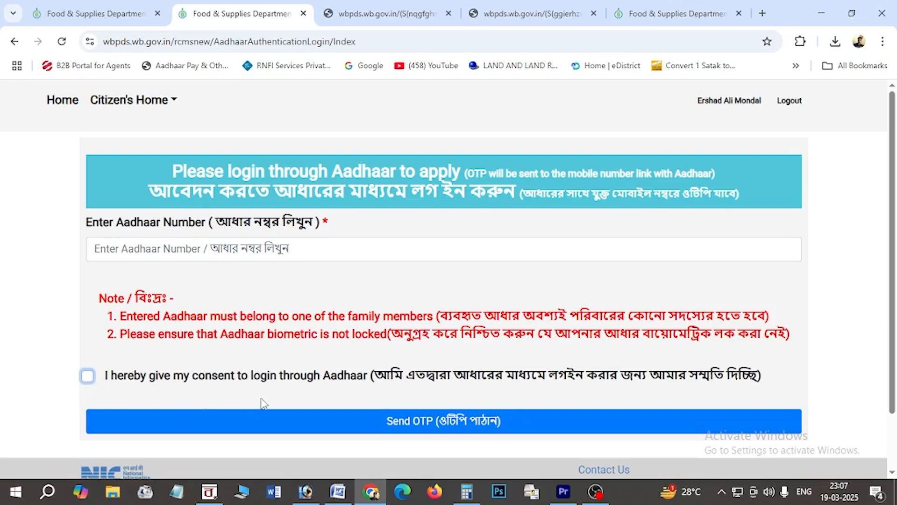
{"action": "left_click", "coordinate": [87, 378]}
Return to the logged-in dashboard and review the purposes of Forms 4, 5 & 6, 7, 8, 14 and 15
{"action": "left_click", "coordinate": [655, 7]}
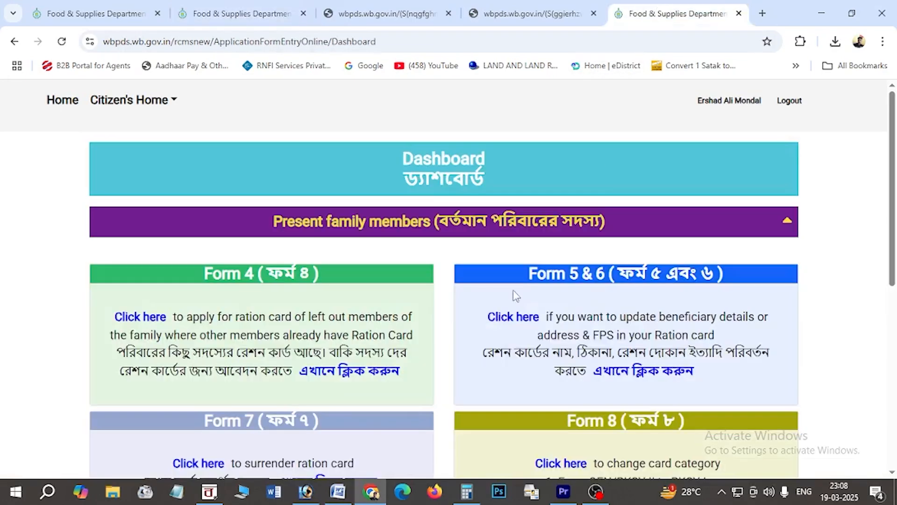
{"action": "scroll", "coordinate": [456, 301], "scroll_direction": "down", "scroll_amount": 2}
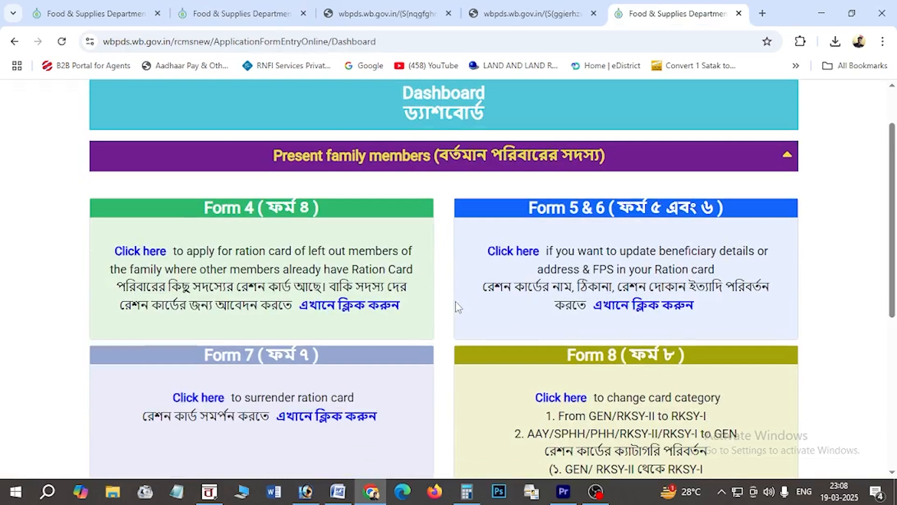
{"action": "scroll", "coordinate": [458, 306], "scroll_direction": "down", "scroll_amount": 2}
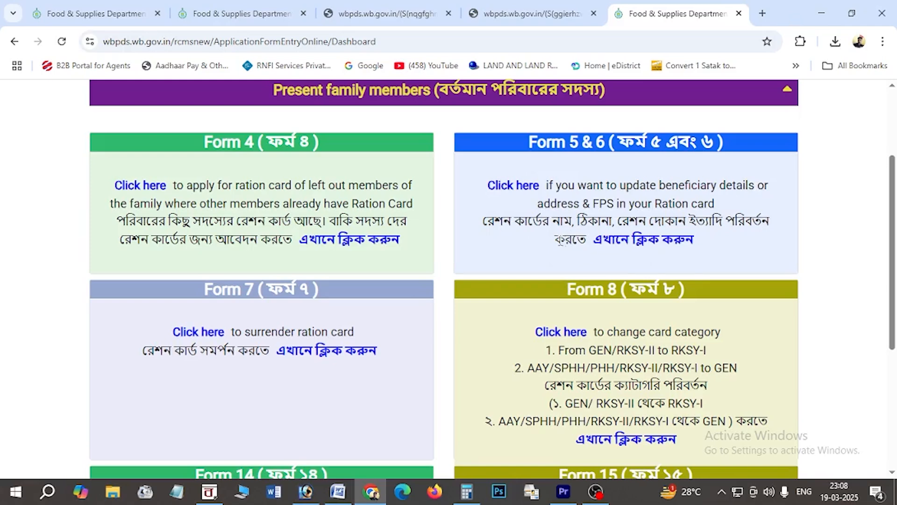
{"action": "scroll", "coordinate": [247, 277], "scroll_direction": "down", "scroll_amount": 1}
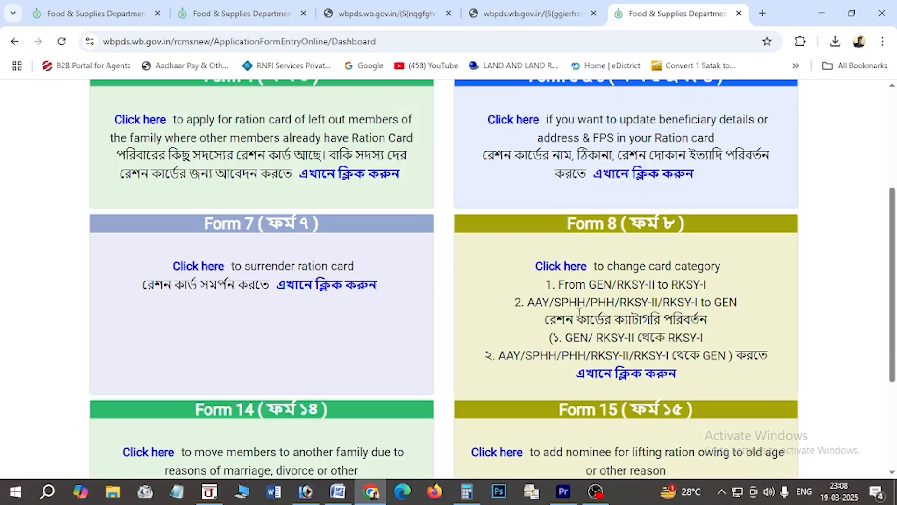
{"action": "scroll", "coordinate": [603, 316], "scroll_direction": "down", "scroll_amount": 1}
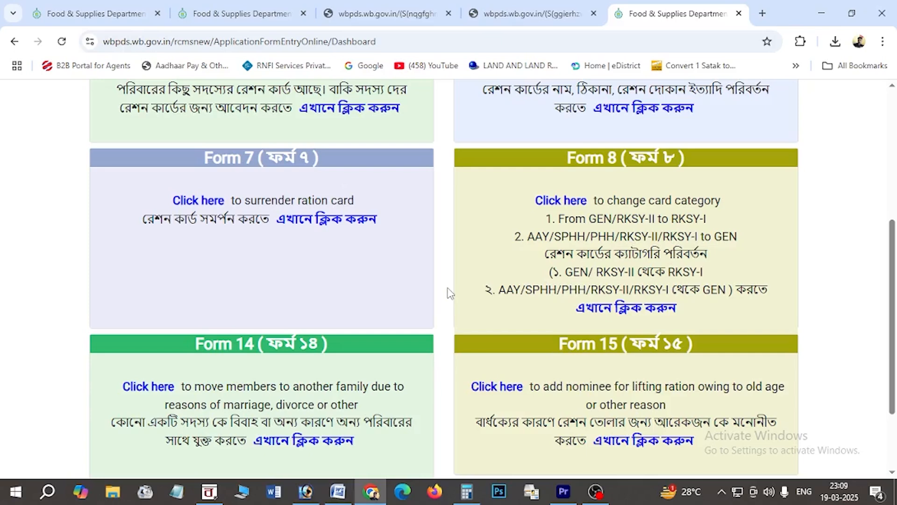
{"action": "scroll", "coordinate": [448, 297], "scroll_direction": "down", "scroll_amount": 1}
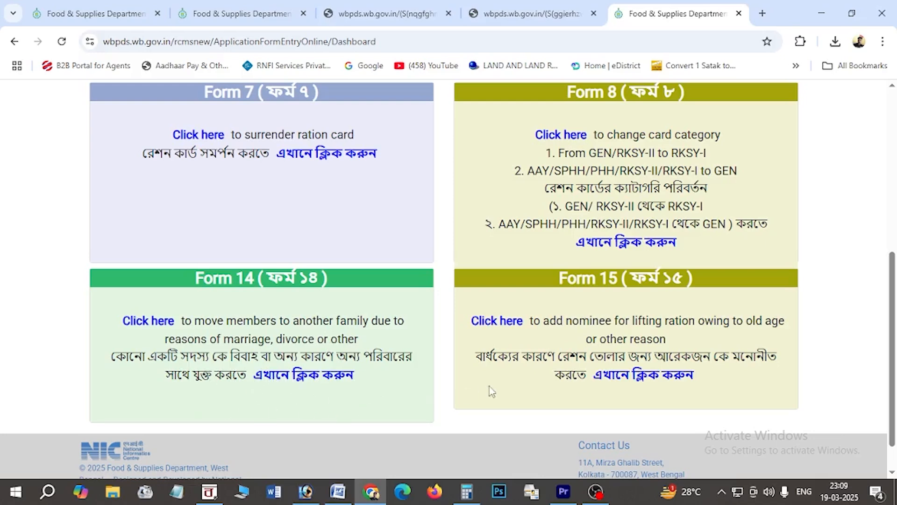
Open the Form 4 application for left-out members of a family that already has ration cards
{"action": "scroll", "coordinate": [412, 360], "scroll_direction": "up", "scroll_amount": 7}
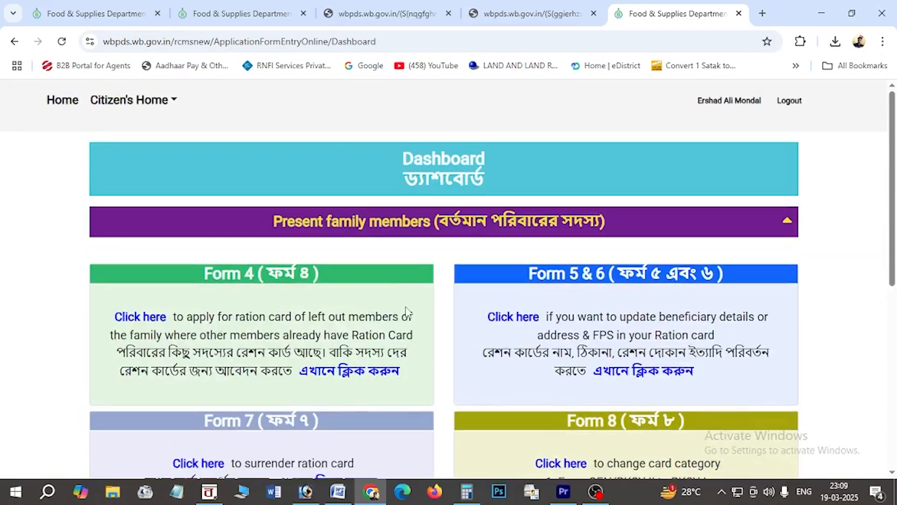
{"action": "scroll", "coordinate": [392, 306], "scroll_direction": "down", "scroll_amount": 1}
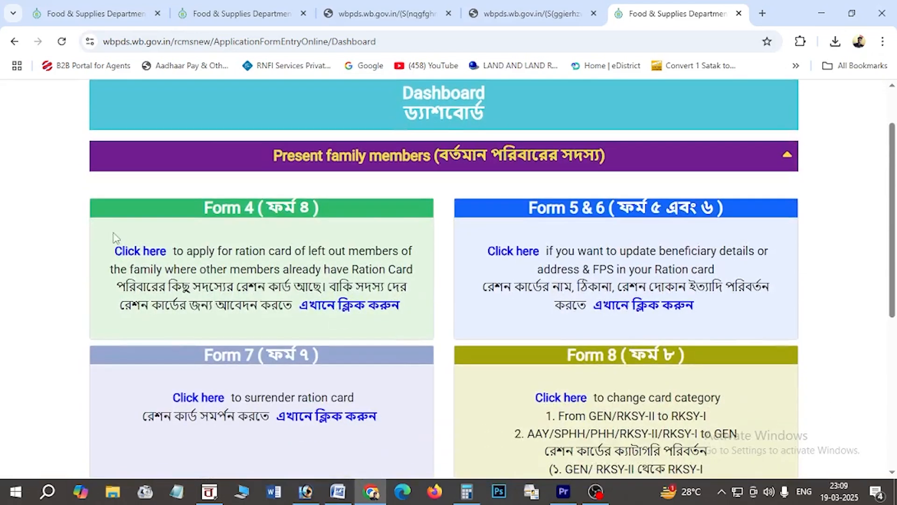
{"action": "left_click", "coordinate": [141, 253]}
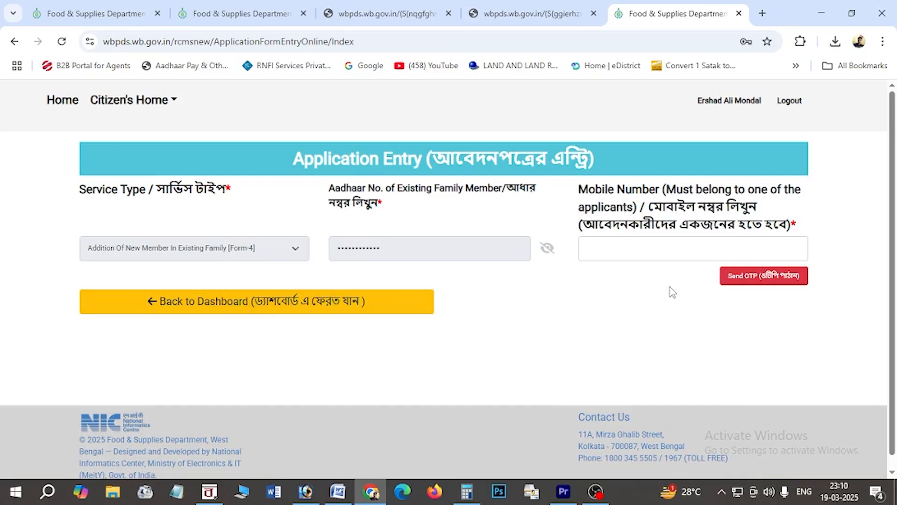
Go back to the dashboard from the Form 4 entry and open the Form 5 & 6 application for updating beneficiary details or address and FPS
{"action": "left_click", "coordinate": [157, 302]}
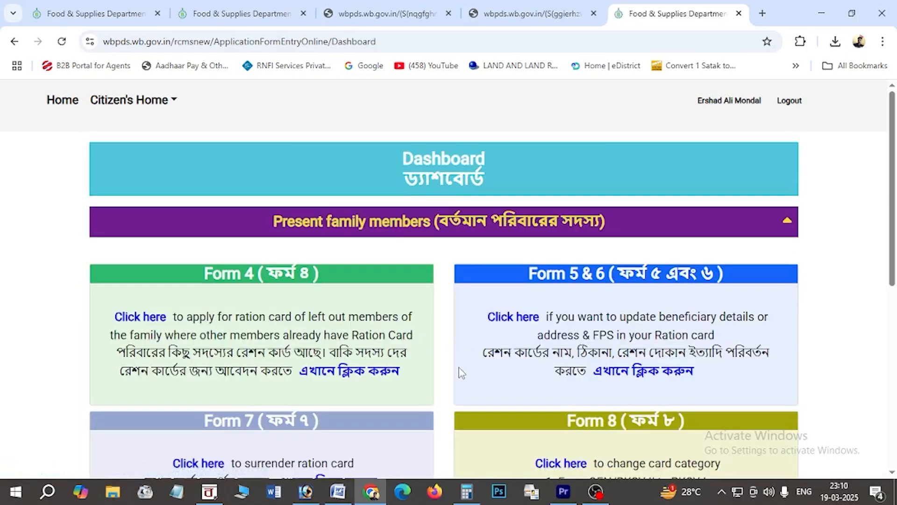
{"action": "scroll", "coordinate": [460, 370], "scroll_direction": "down", "scroll_amount": 1}
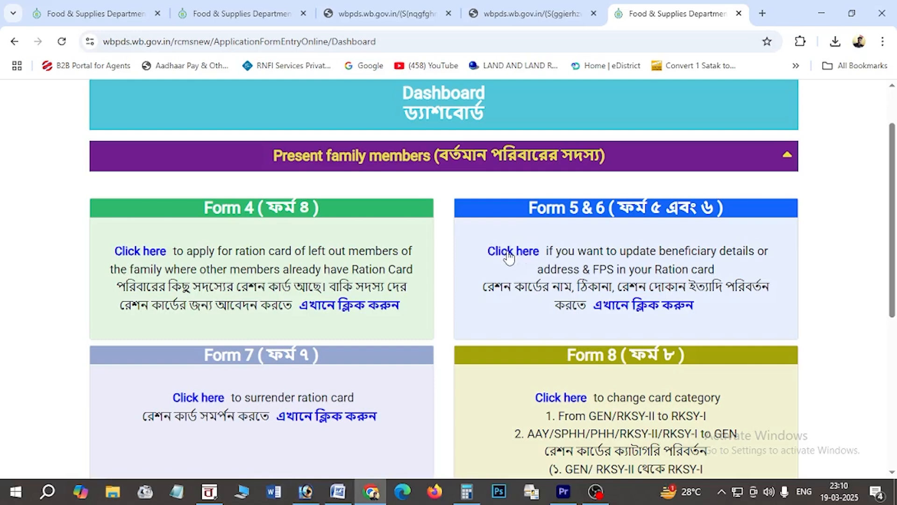
{"action": "left_click", "coordinate": [530, 258]}
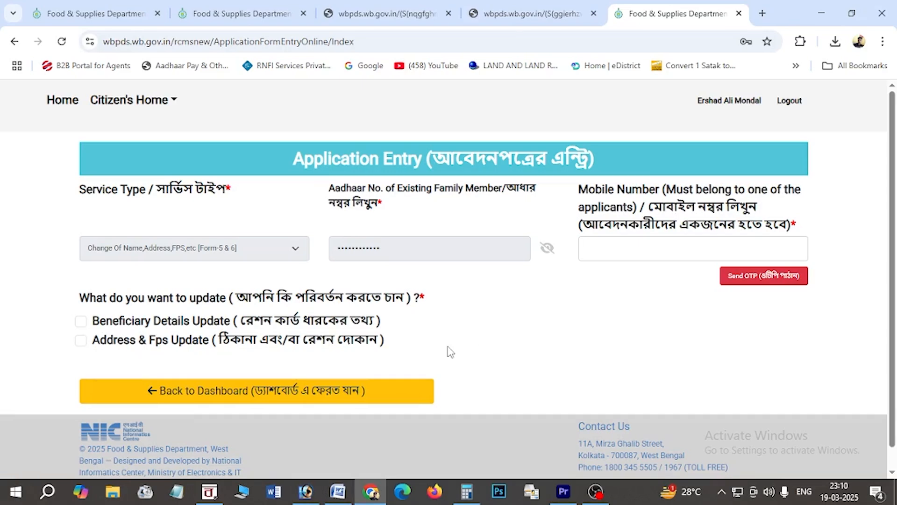
Leave the Form 5 & 6 entry for the dashboard and examine the descriptions of all available forms, from Form 4 to Form 15
{"action": "left_click", "coordinate": [155, 395]}
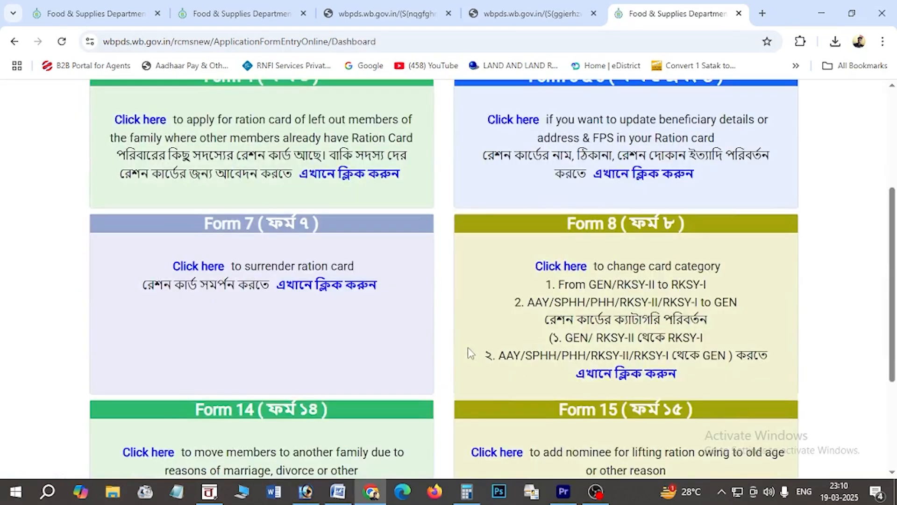
{"action": "scroll", "coordinate": [438, 353], "scroll_direction": "down", "scroll_amount": 2}
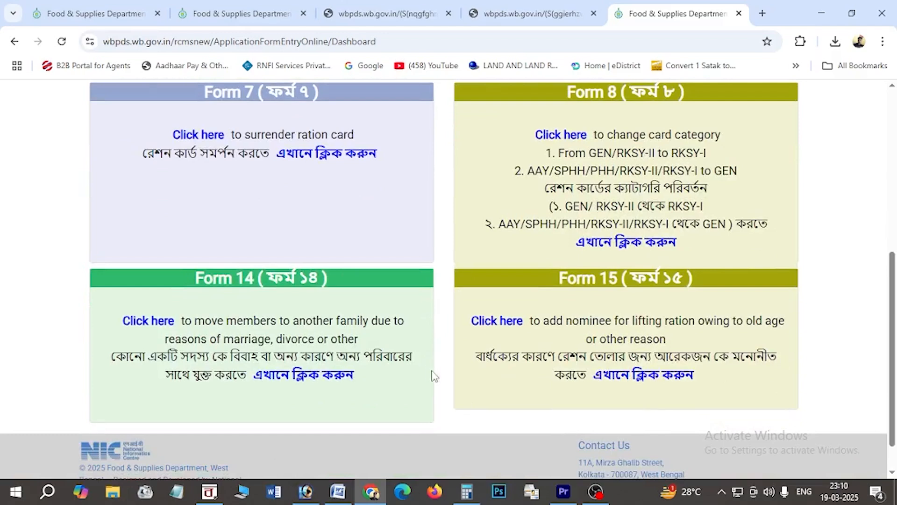
{"action": "scroll", "coordinate": [450, 391], "scroll_direction": "up", "scroll_amount": 5}
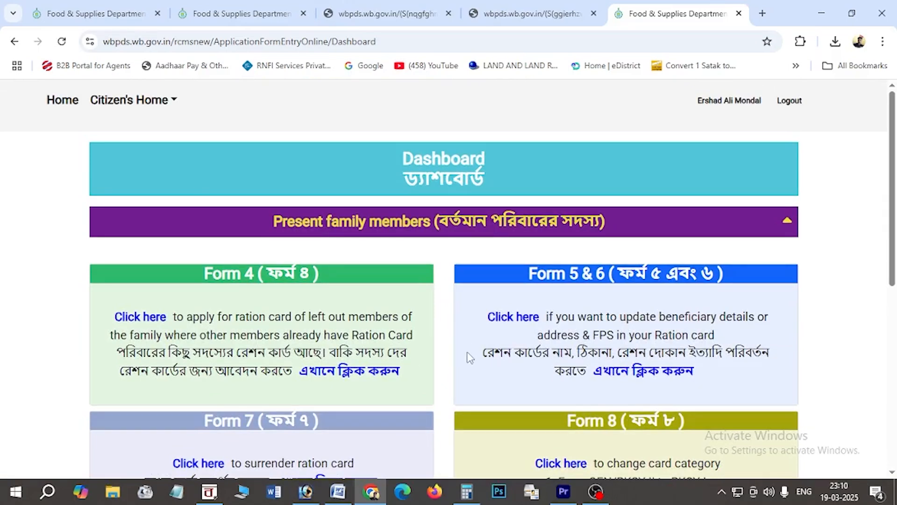
{"action": "scroll", "coordinate": [467, 358], "scroll_direction": "down", "scroll_amount": 1}
{"action": "scroll", "coordinate": [440, 376], "scroll_direction": "up", "scroll_amount": 1}
{"action": "scroll", "coordinate": [444, 281], "scroll_direction": "down", "scroll_amount": 2}
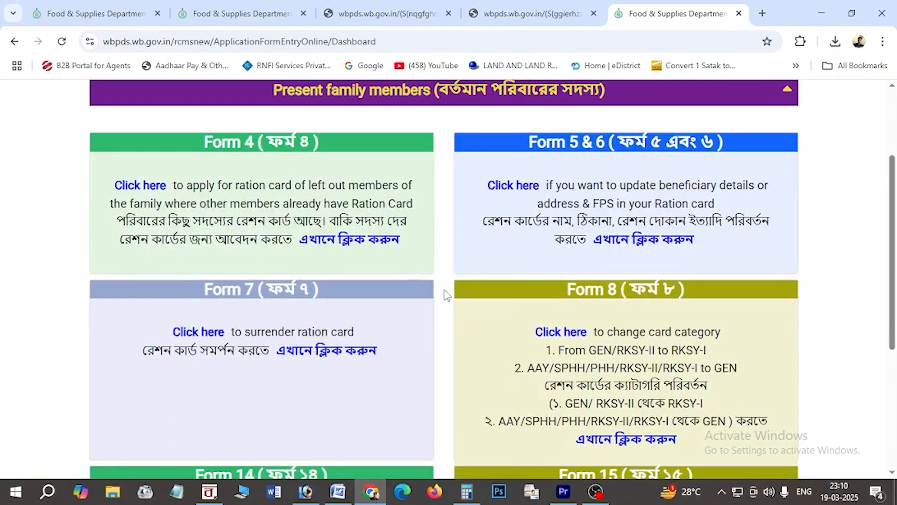
{"action": "scroll", "coordinate": [446, 294], "scroll_direction": "down", "scroll_amount": 1}
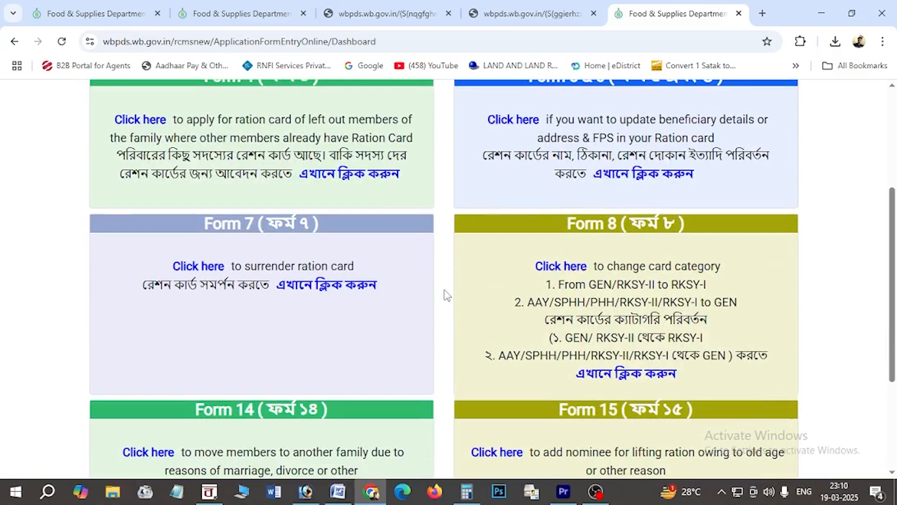
{"action": "scroll", "coordinate": [447, 296], "scroll_direction": "up", "scroll_amount": 1}
{"action": "scroll", "coordinate": [446, 295], "scroll_direction": "up", "scroll_amount": 2}
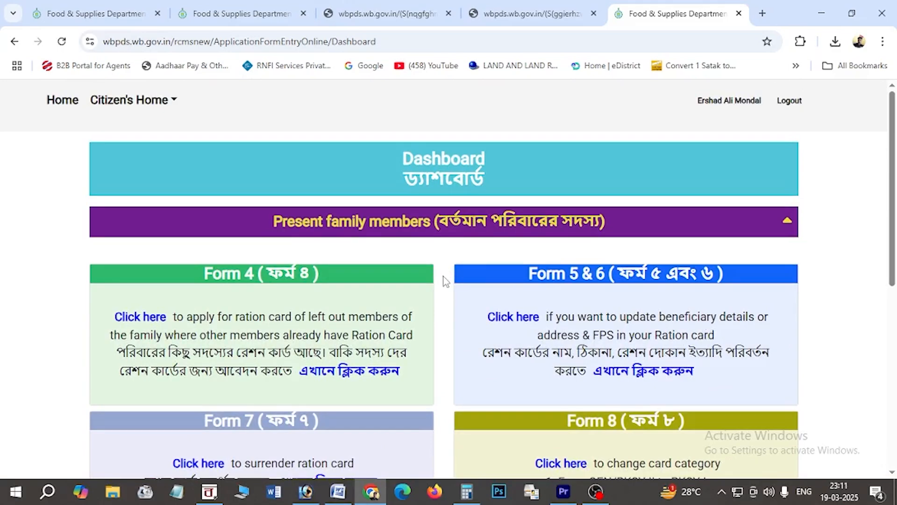
{"action": "scroll", "coordinate": [445, 281], "scroll_direction": "down", "scroll_amount": 4}
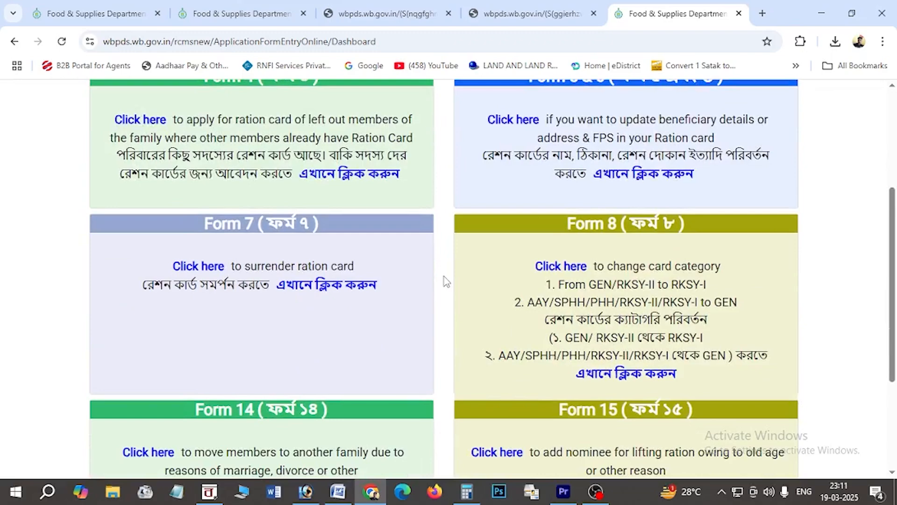
{"action": "scroll", "coordinate": [446, 281], "scroll_direction": "down", "scroll_amount": 1}
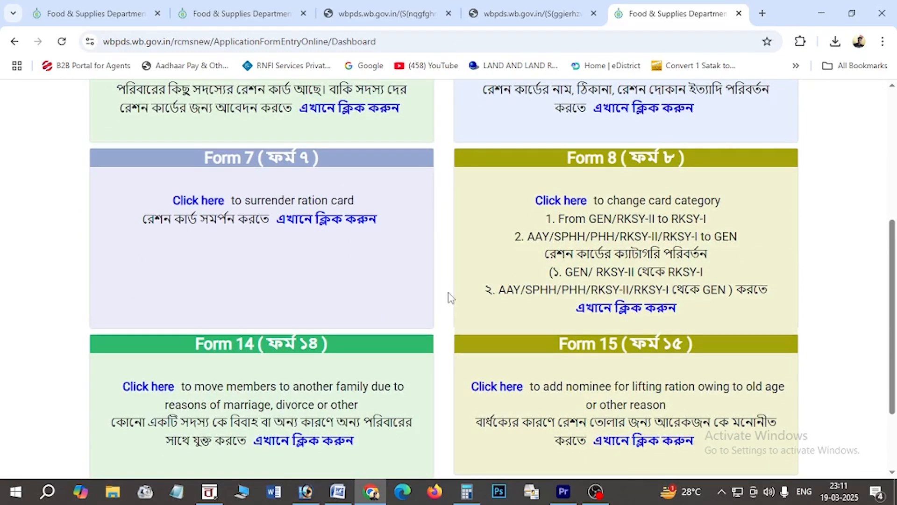
{"action": "scroll", "coordinate": [451, 298], "scroll_direction": "down", "scroll_amount": 1}
{"action": "scroll", "coordinate": [450, 297], "scroll_direction": "up", "scroll_amount": 5}
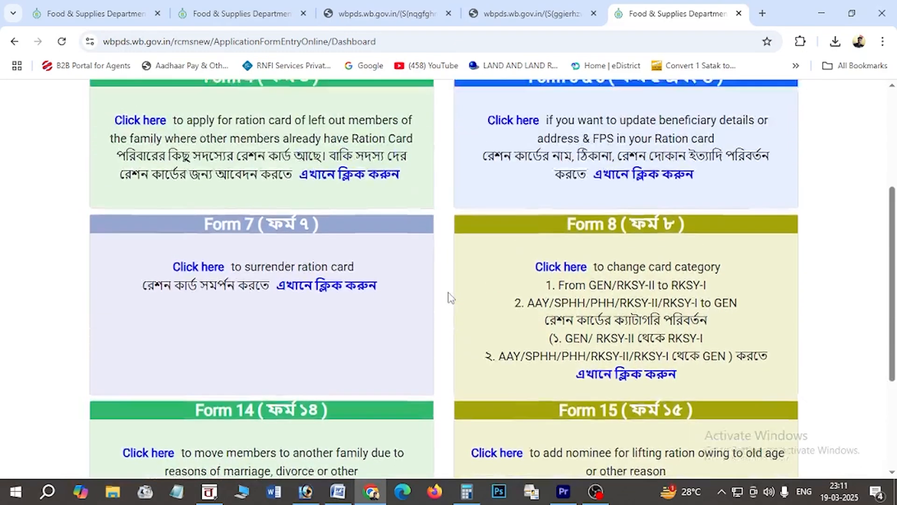